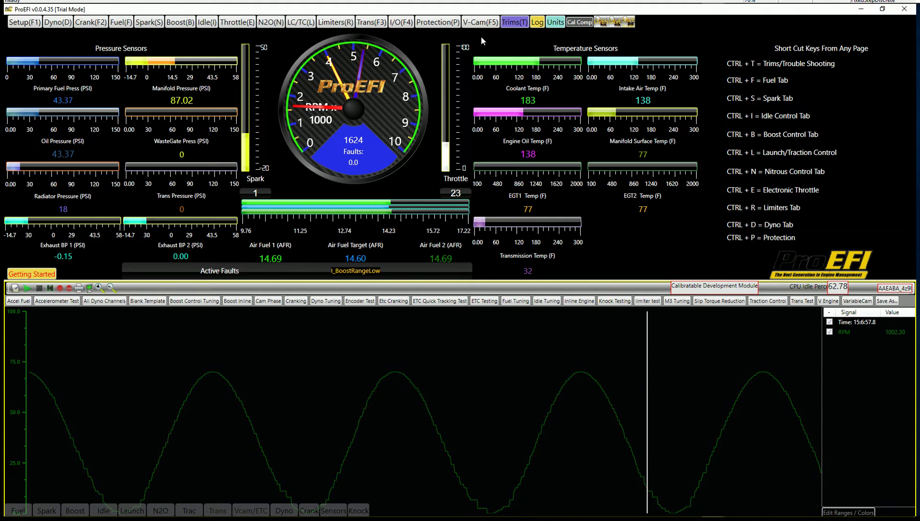
- In Units Selections, choose kPa for Pressure and C for Temperature, then confirm
left_click(537, 23)
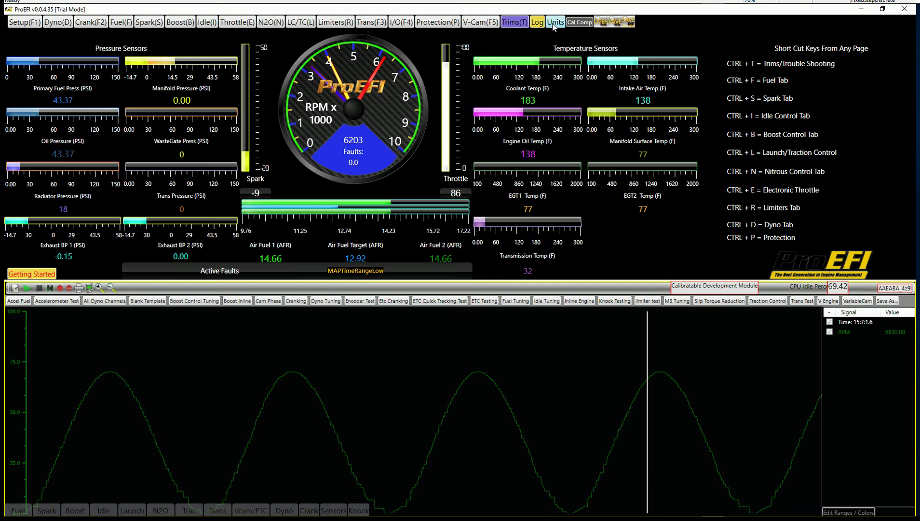
left_click(554, 22)
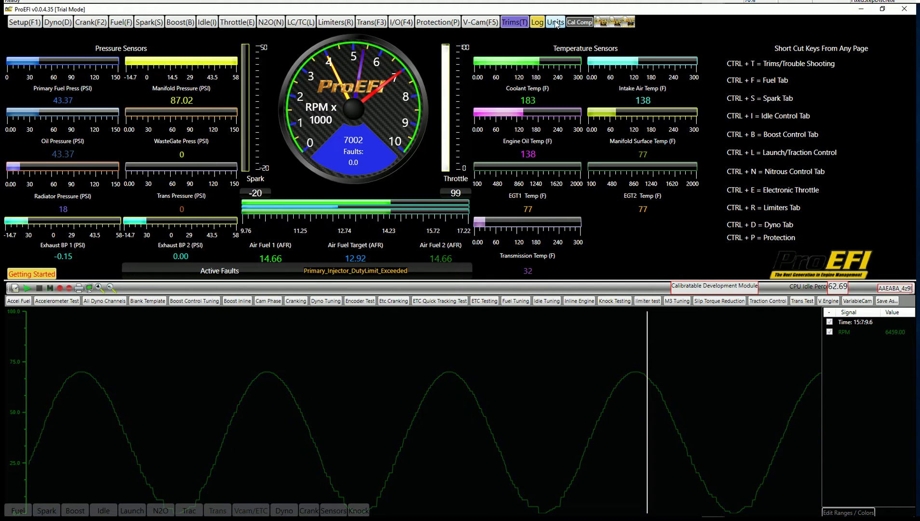
left_click(556, 23)
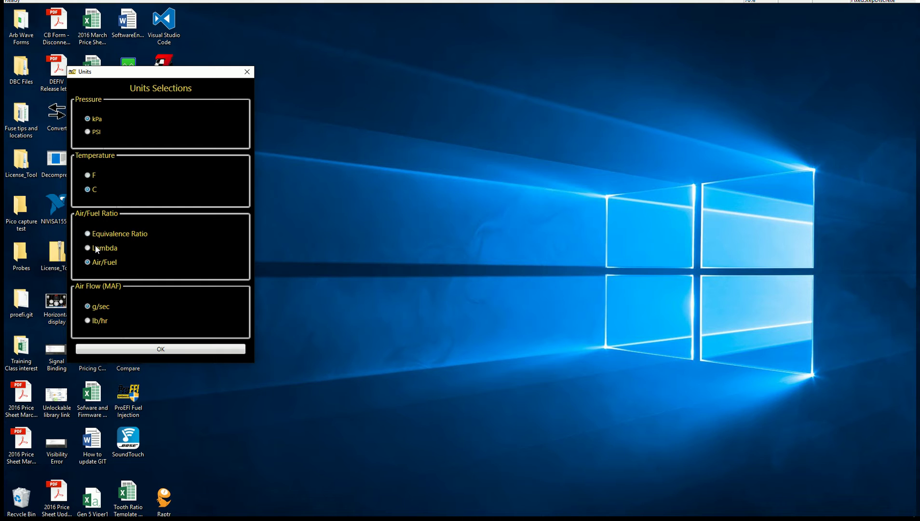
left_click(103, 349)
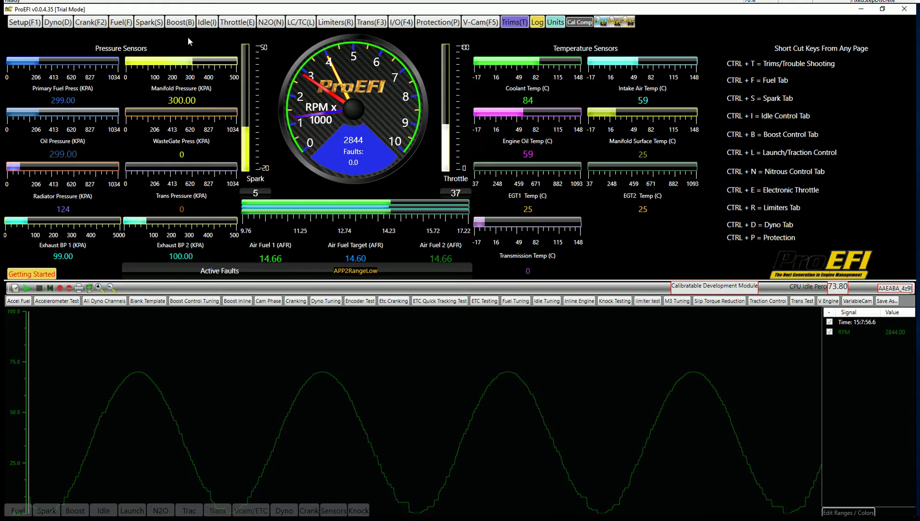
- Switch between Fuel and Setup with Ctrl+F/Ctrl+S, checking Fuel System injectors, ending on Basic Setup
key("ctrl+f")
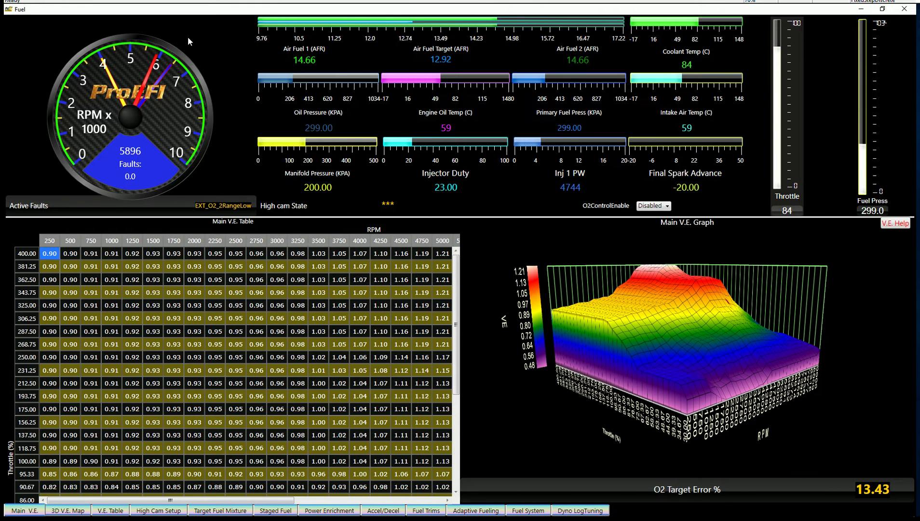
key("ctrl+s")
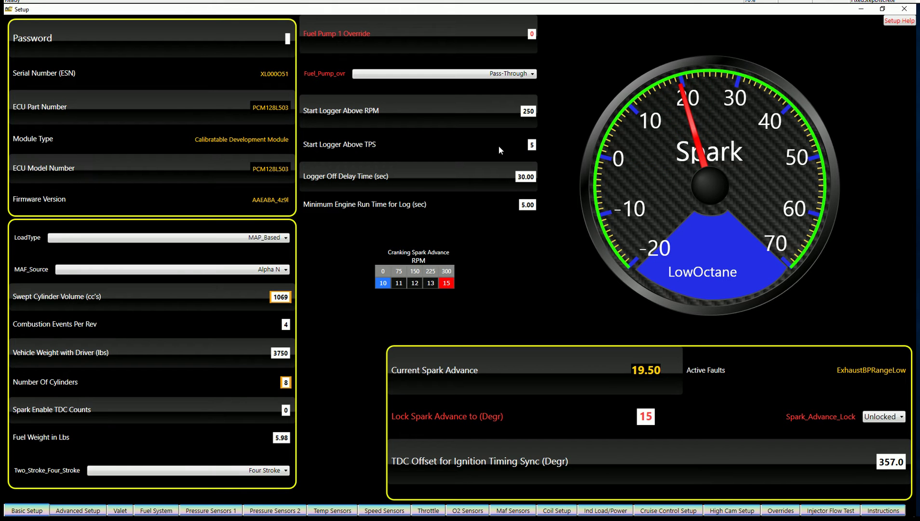
key("ctrl+f")
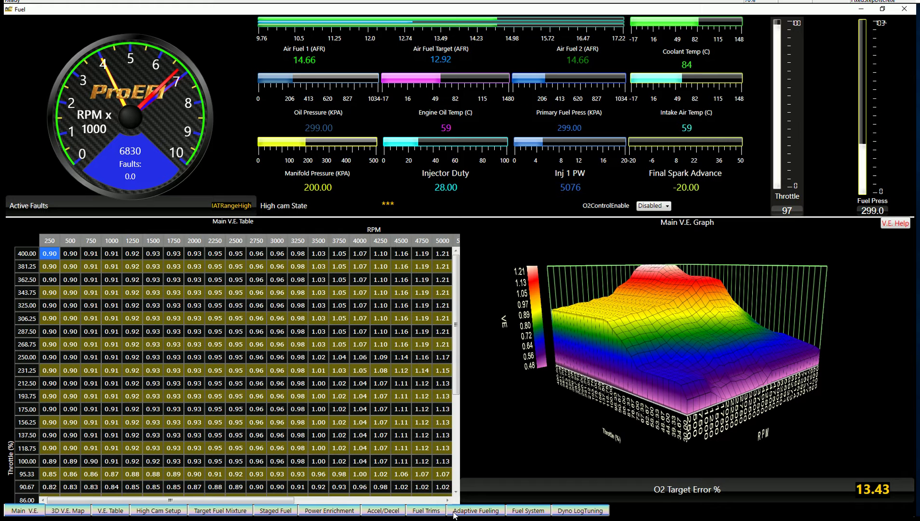
left_click(515, 513)
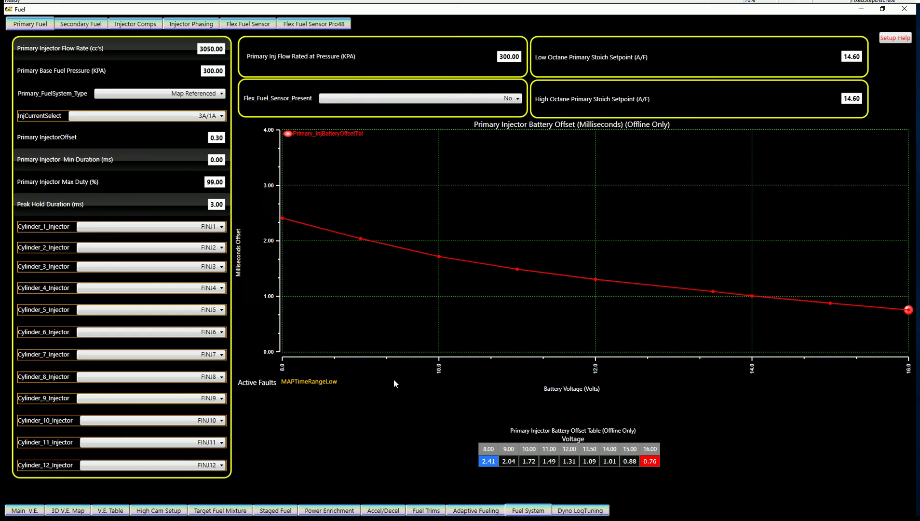
key("ctrl+s")
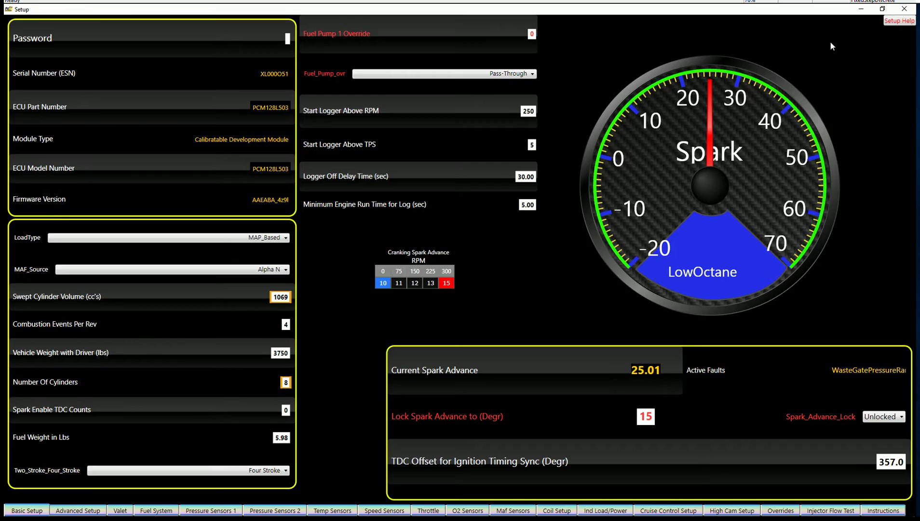
- Close Setup with Escape, resize the chart panel, and read logged RPM at several points
key("Escape")
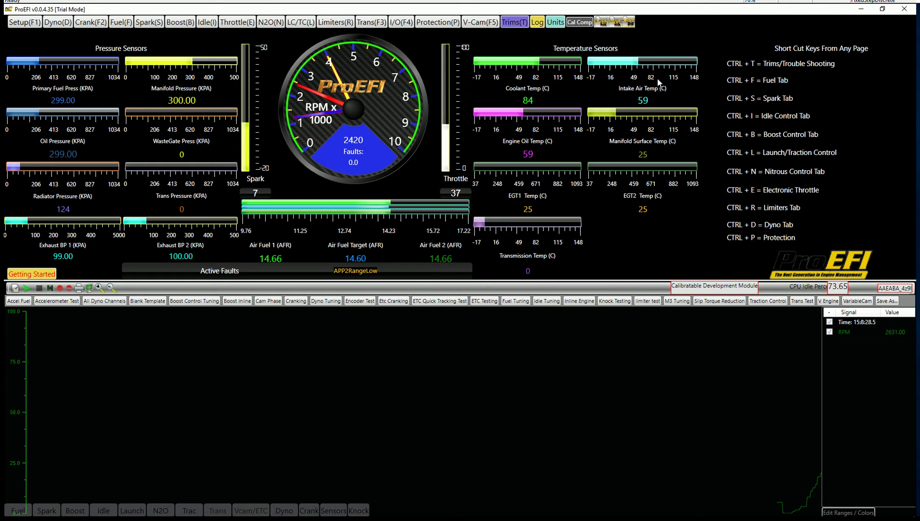
left_click(423, 379)
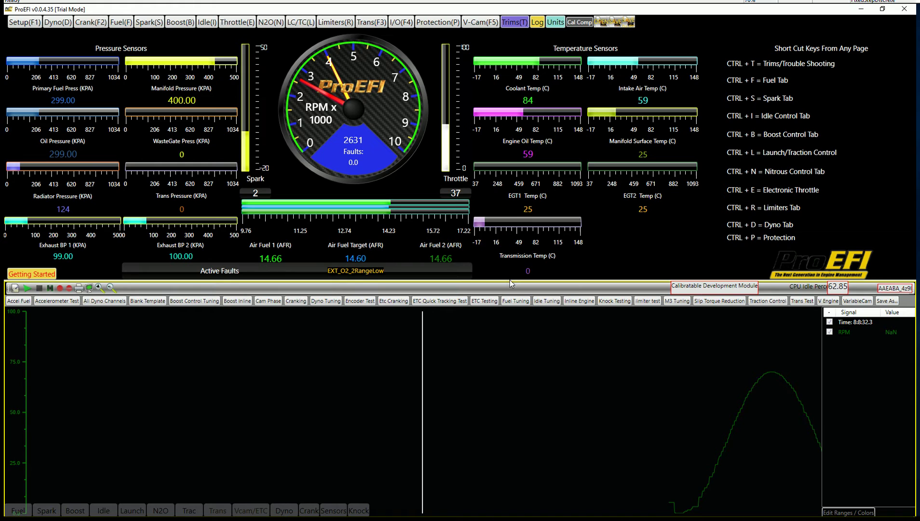
left_click_drag(509, 284, 533, 281)
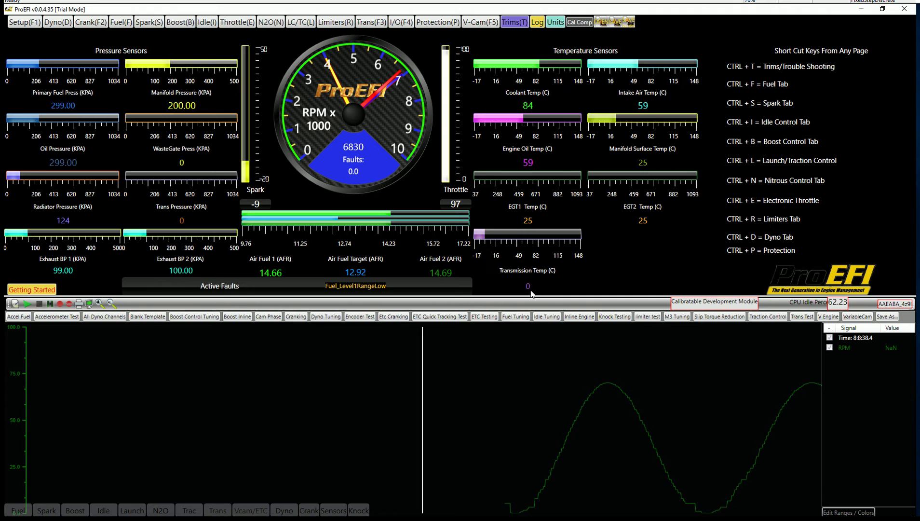
left_click(510, 366)
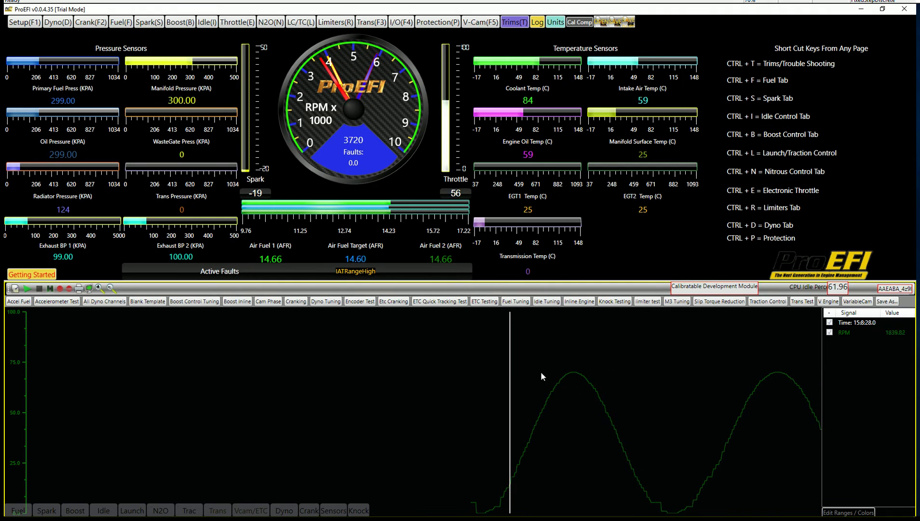
left_click(605, 369)
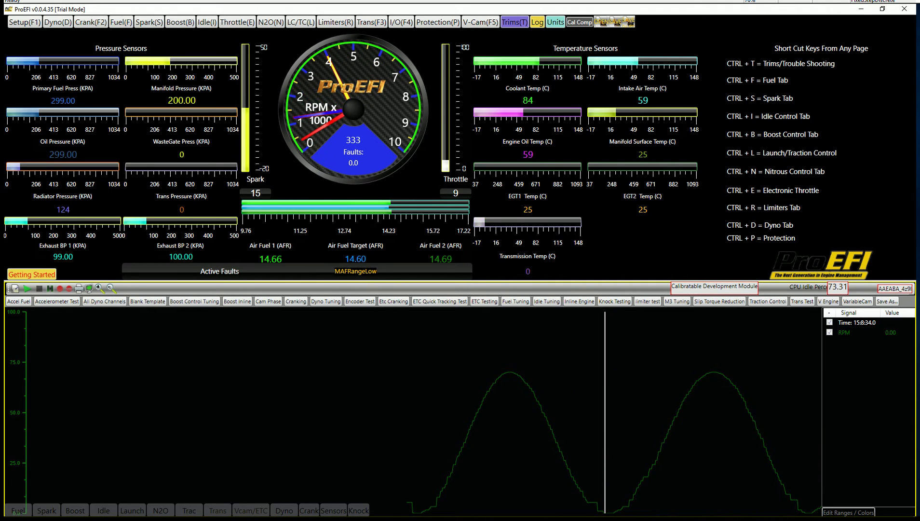
- Open Fuel with Ctrl+F, widen the Main V.E. table panel, and rotate the V.E. graph
key("ctrl+f")
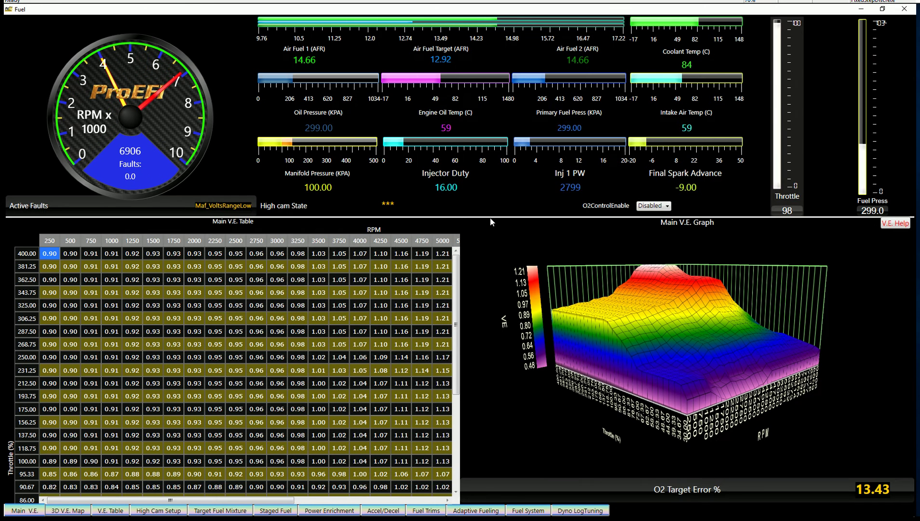
left_click_drag(491, 222, 522, 174)
mouse_move(640, 311)
left_click_drag(597, 331, 441, 407)
- Show the 3D V.E. Map and turn the surface so the RPM axis faces front
left_click(75, 511)
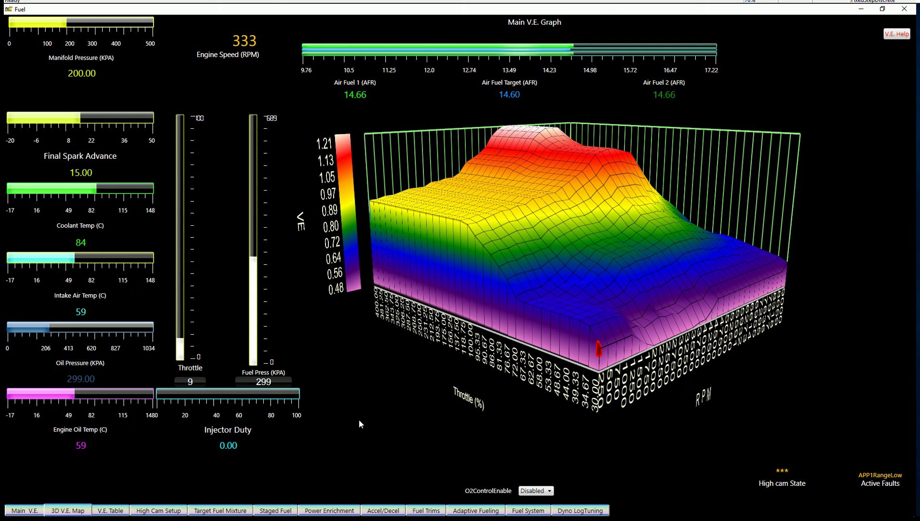
mouse_move(442, 363)
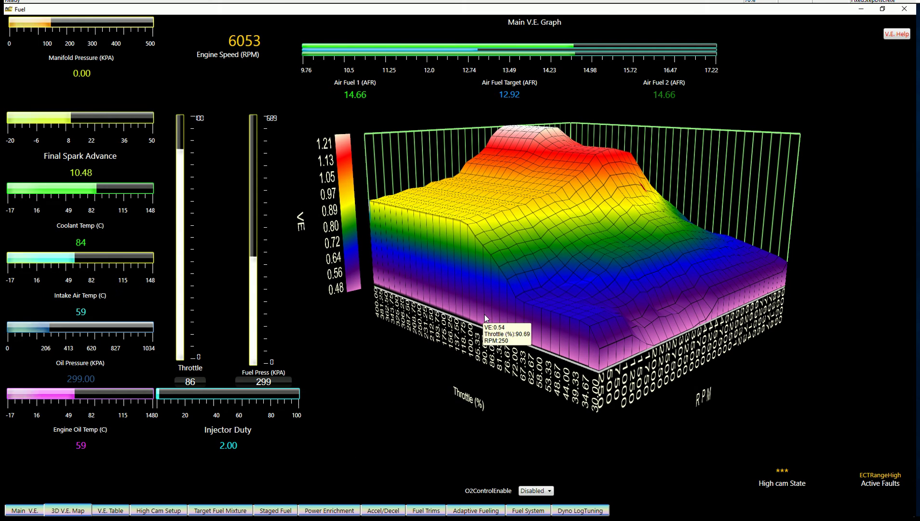
left_click_drag(591, 285, 472, 286)
left_click_drag(630, 284, 582, 269)
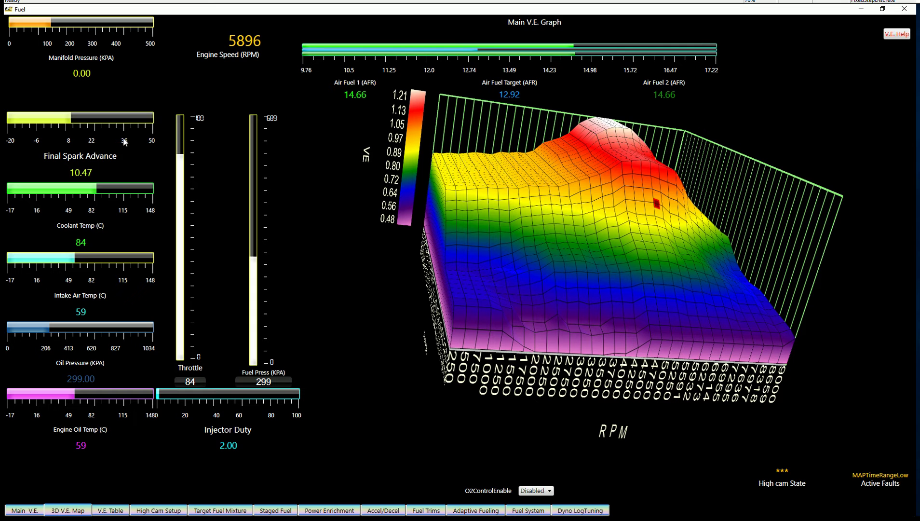
- Set the O2ControlEnable dropdown to Disabled, after briefly choosing Enabled
mouse_move(467, 388)
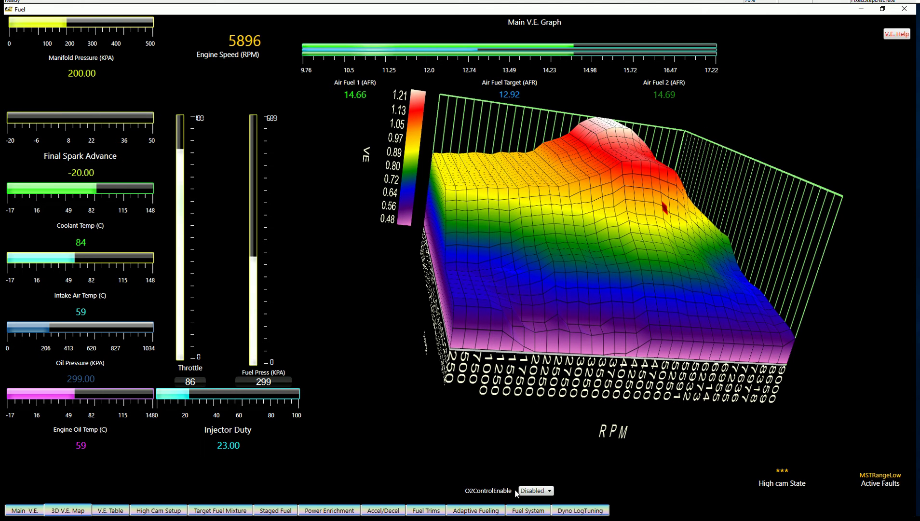
left_click(532, 491)
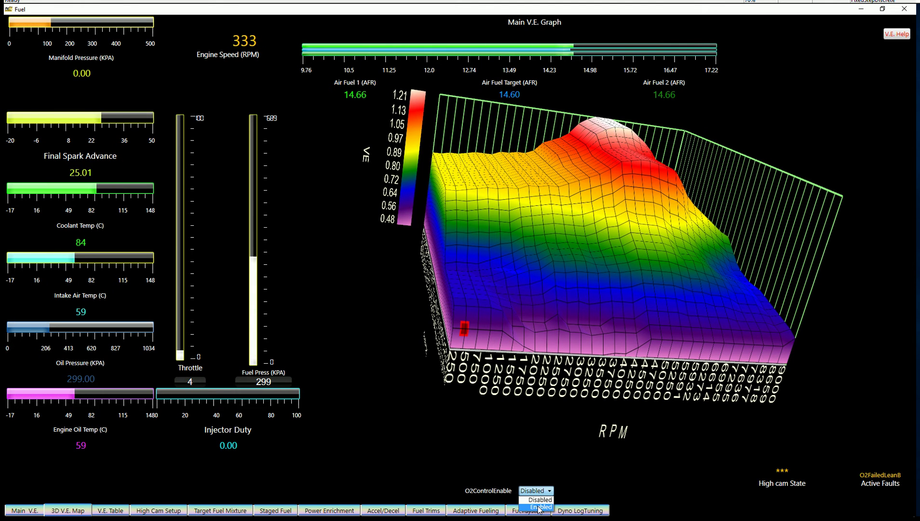
left_click(539, 508)
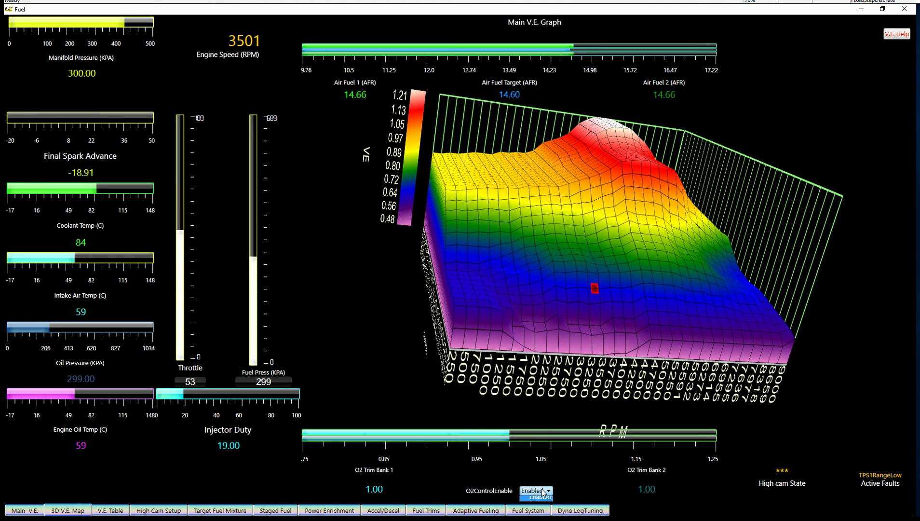
left_click(542, 499)
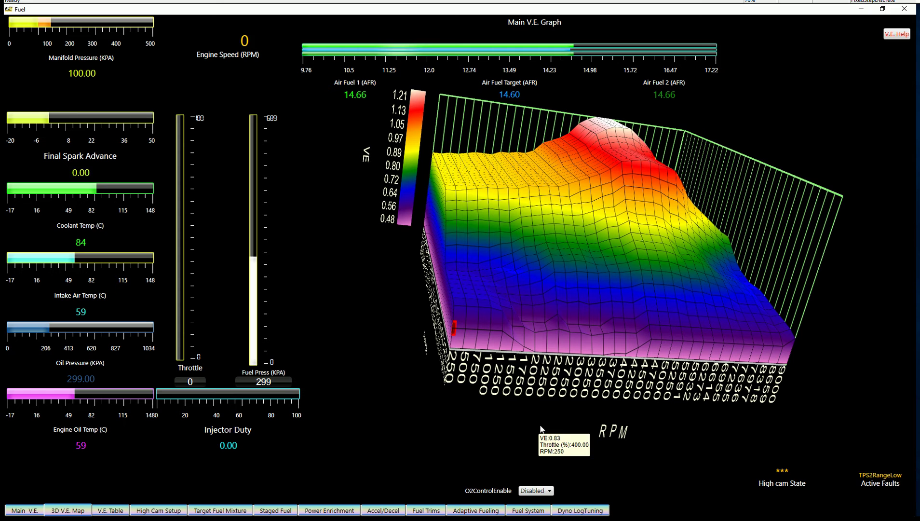
- On the Main V.E. tab, switch O2ControlEnable to Enabled and then back to Disabled
left_click(23, 510)
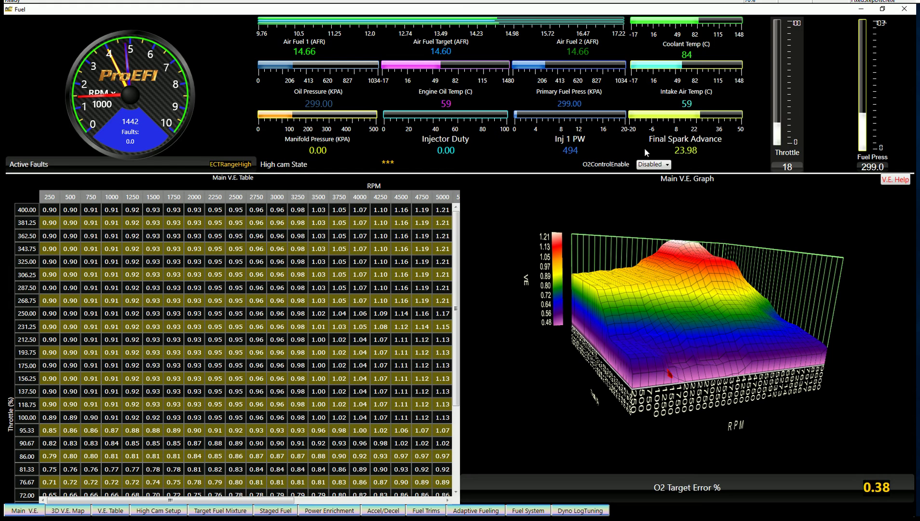
left_click(652, 165)
left_click(655, 181)
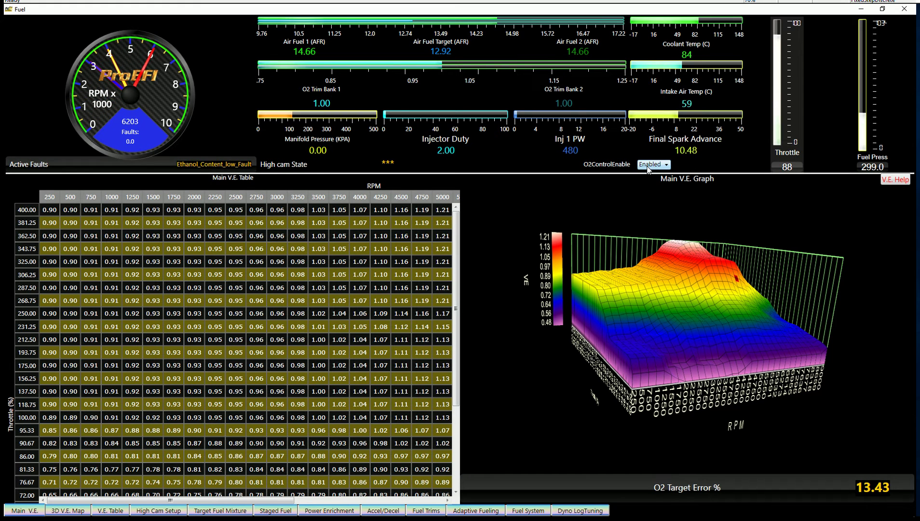
left_click(651, 174)
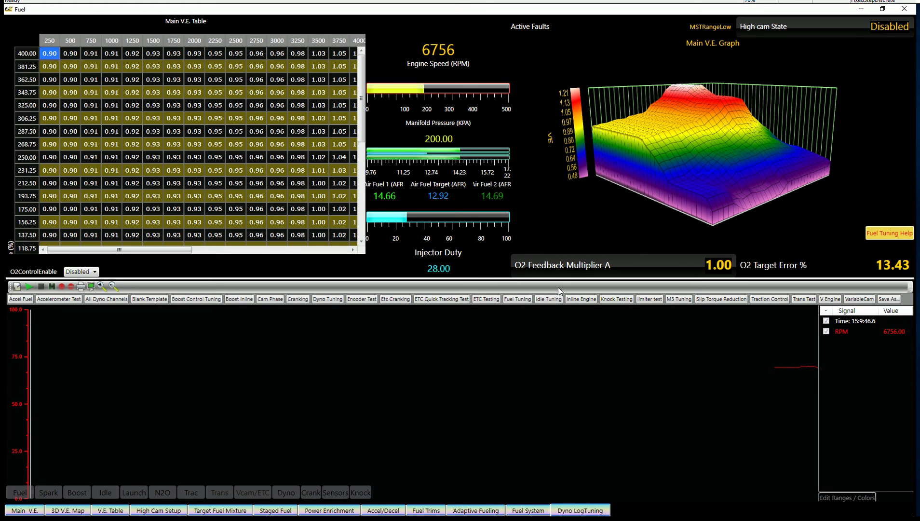
- Place the cursor line on the log chart, then close the Fuel window
left_click(485, 359)
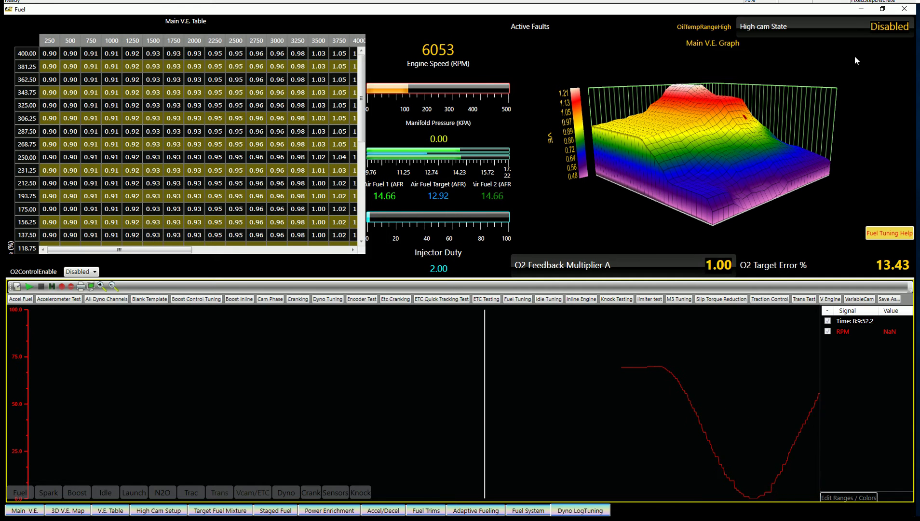
left_click(904, 9)
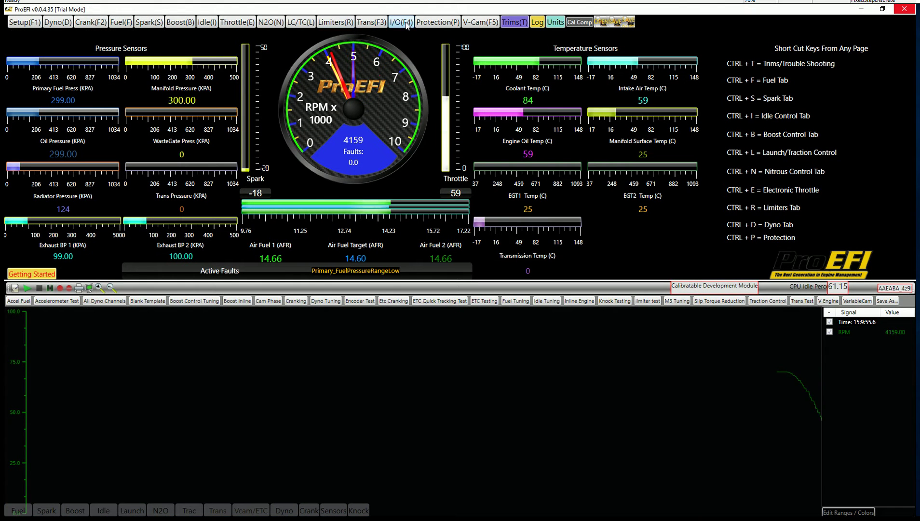
- Open the I/O(F4) window on its Output Overrides tab, with all outputs at Pass-Through
left_click(402, 22)
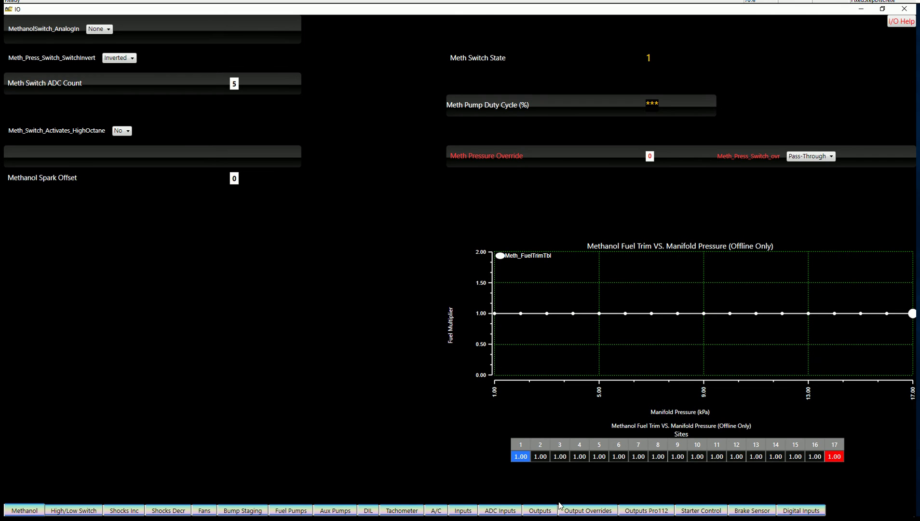
left_click(579, 511)
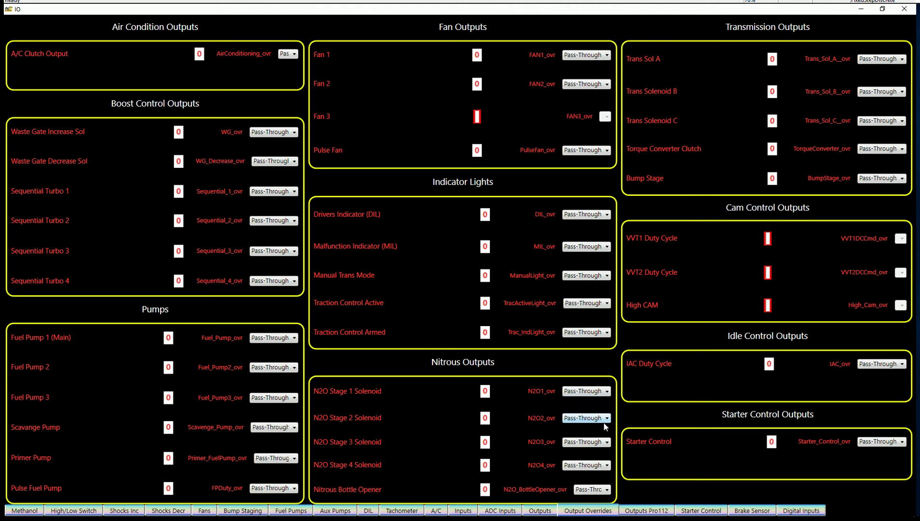
- Review the Outputs tab's pin assignments, then show the Inputs tab's analog pin list
left_click(539, 511)
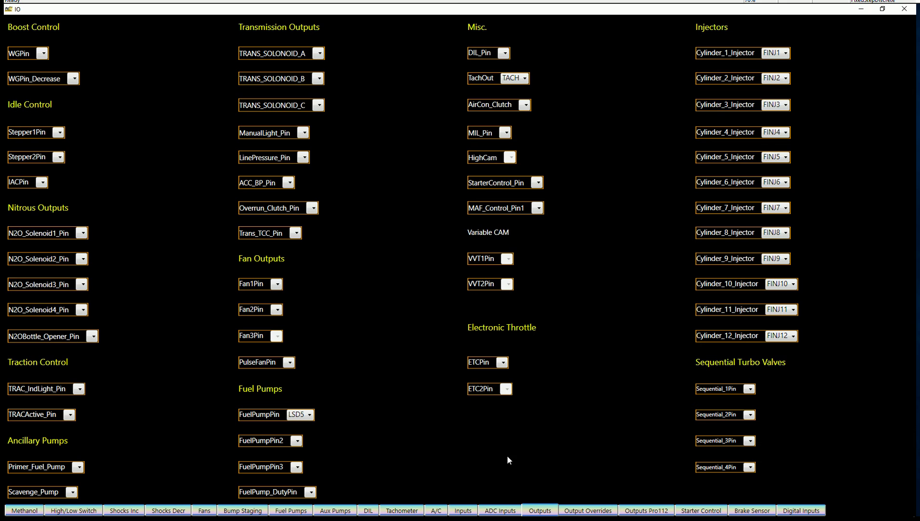
left_click(464, 511)
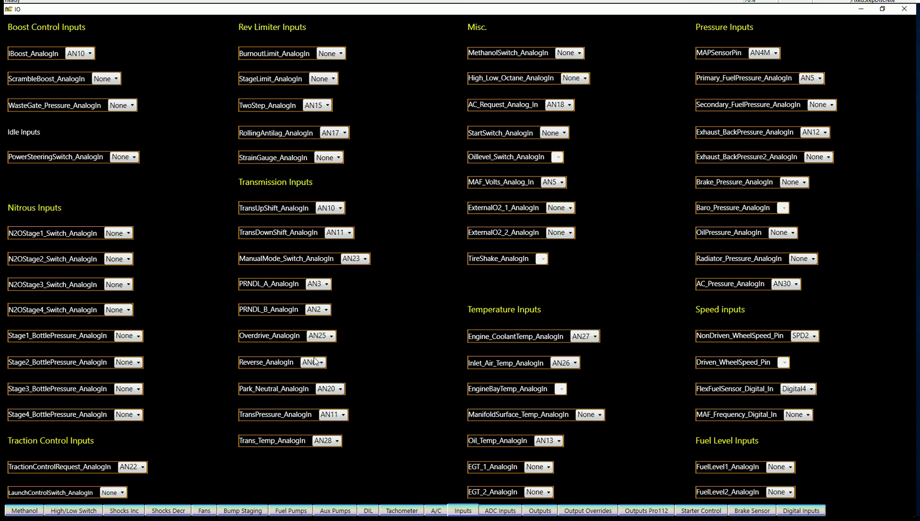
- Check raw values on the ADC Inputs tab, then show the Outputs Pro112 LS1–LS13 controls
left_click(500, 511)
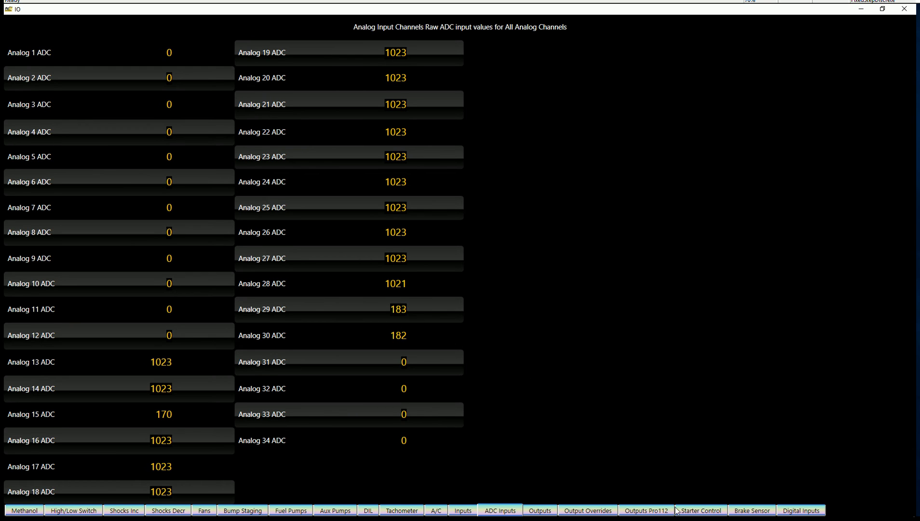
left_click(647, 513)
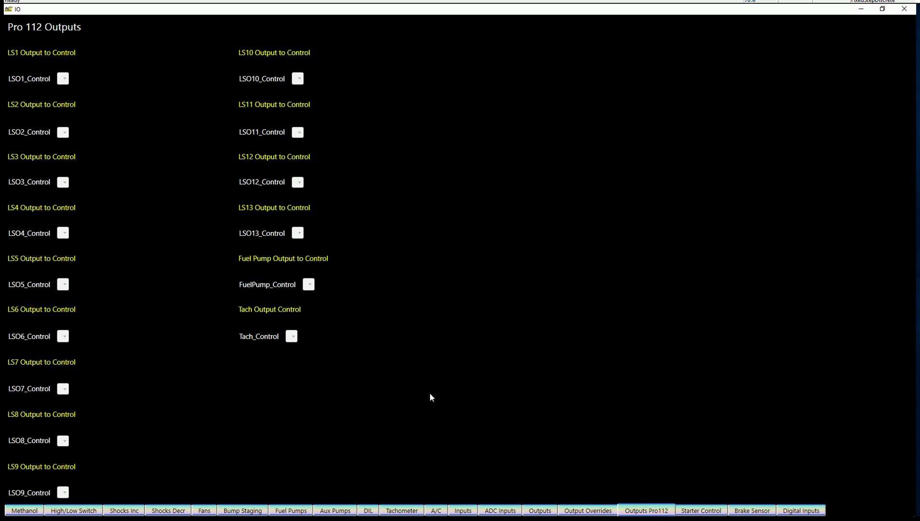
- Leave I/O for the Throttle(E) ETC Validation page, comparing TPS1/TPS2 and APP1/APP2 with PID gains
left_click(904, 14)
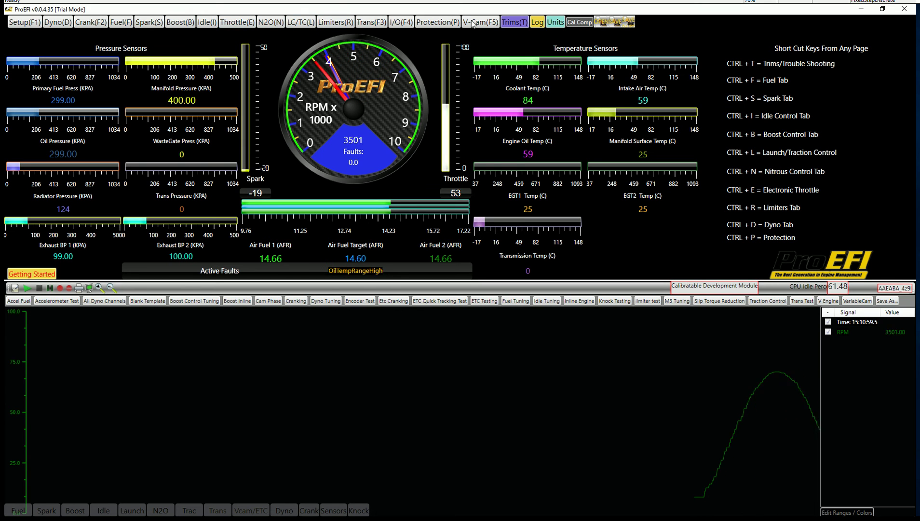
left_click(237, 22)
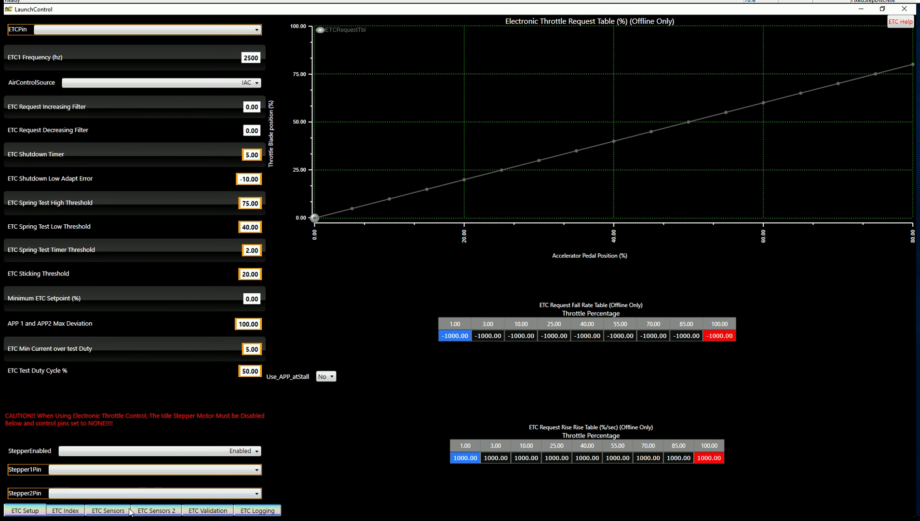
left_click(101, 510)
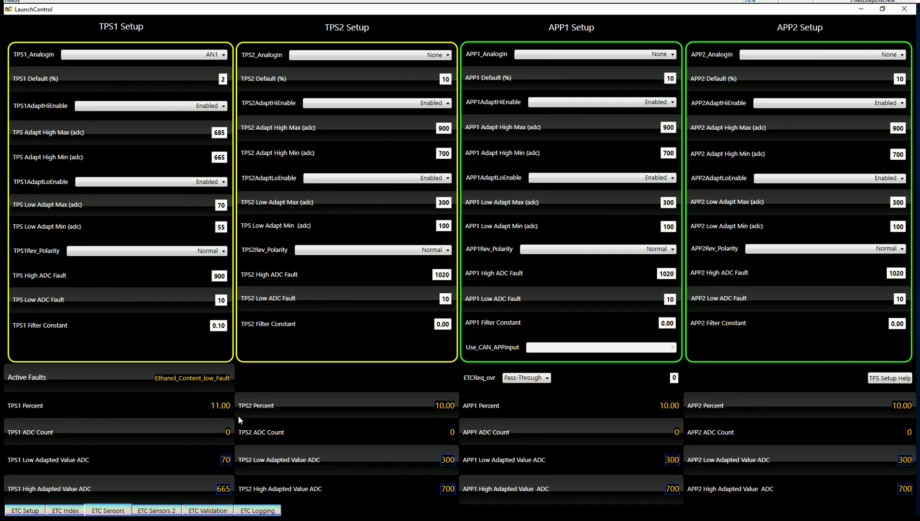
left_click(217, 512)
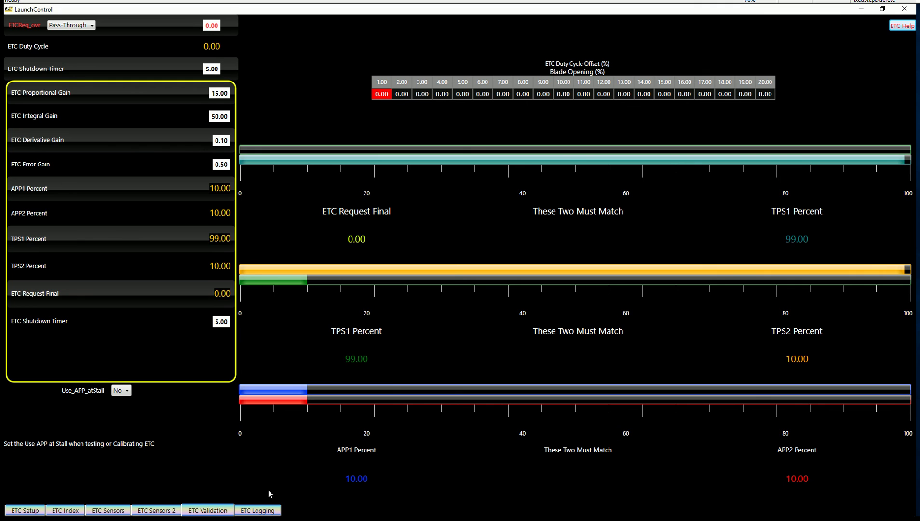
- Live-log TPS against ETC Request Final using the ETC Quick Tracking Test preset, marking an earlier time
left_click(267, 510)
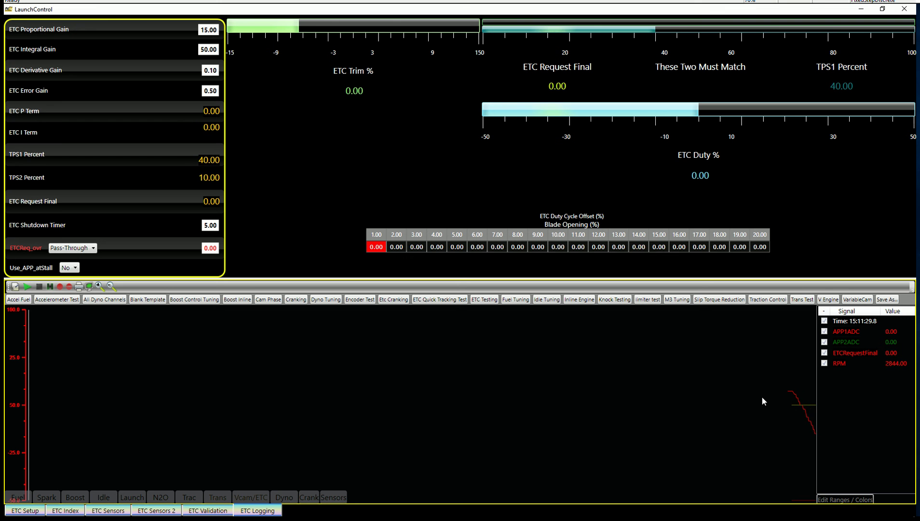
left_click(426, 299)
left_click(791, 363)
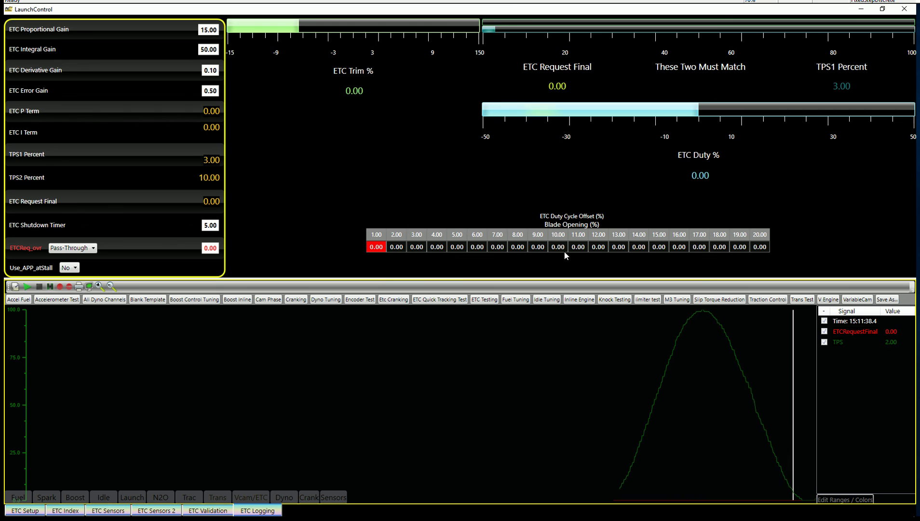
left_click(482, 331)
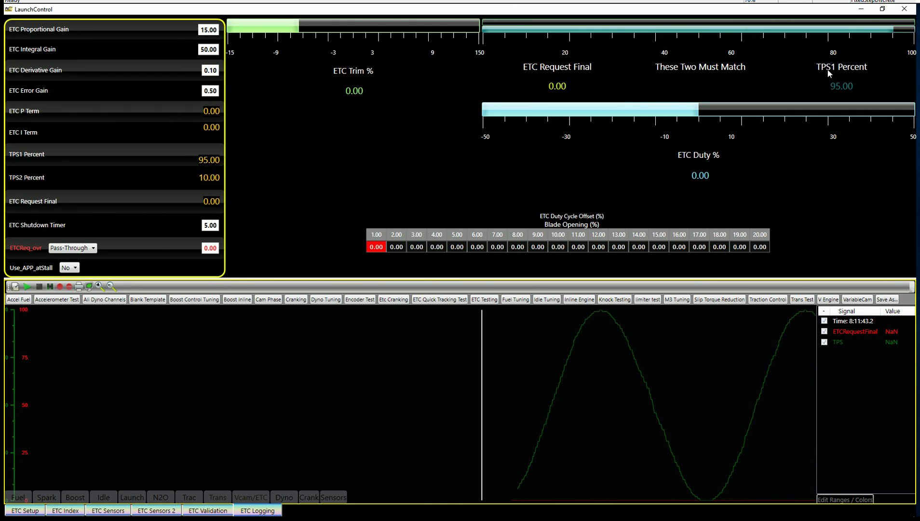